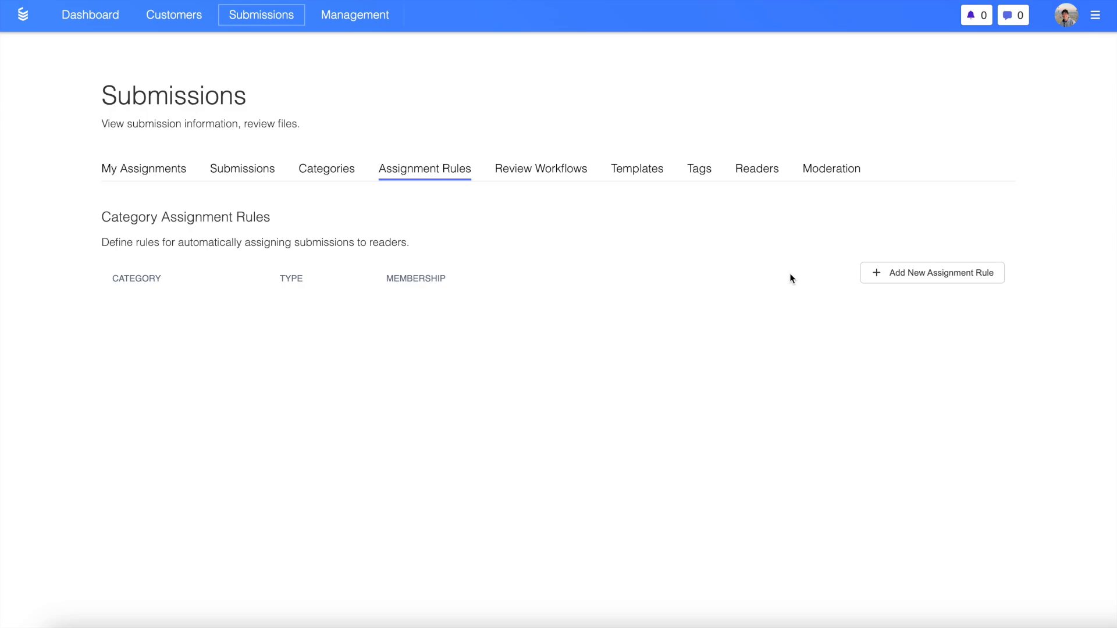
# Step: Start a new category assignment rule with the Round Robin assign type
pyautogui.click(910, 272)
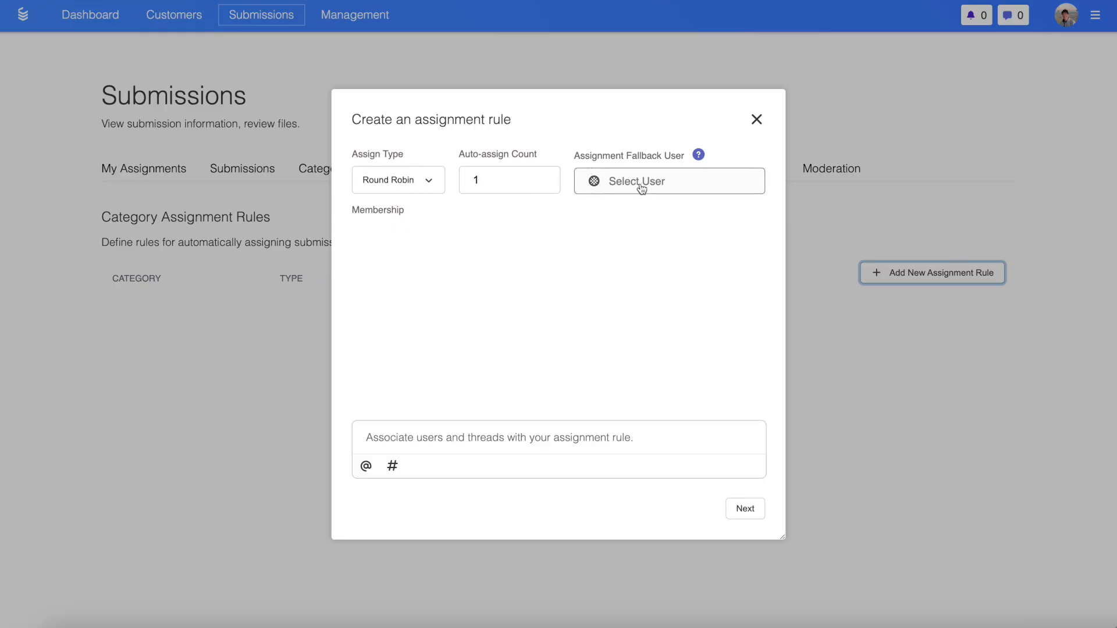
pyautogui.click(409, 185)
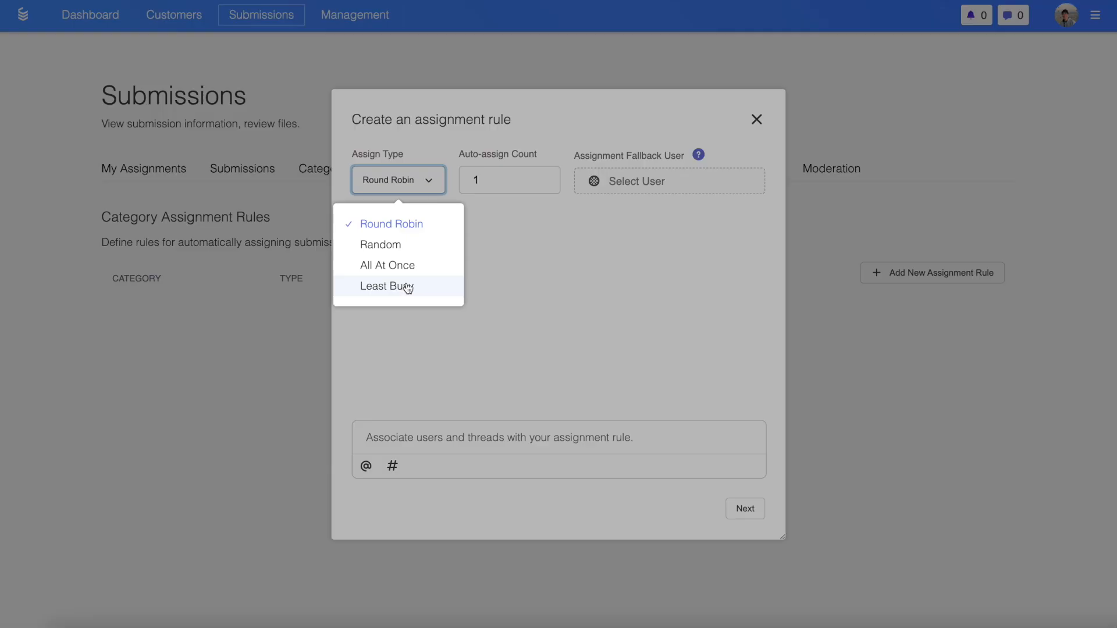
pyautogui.click(394, 226)
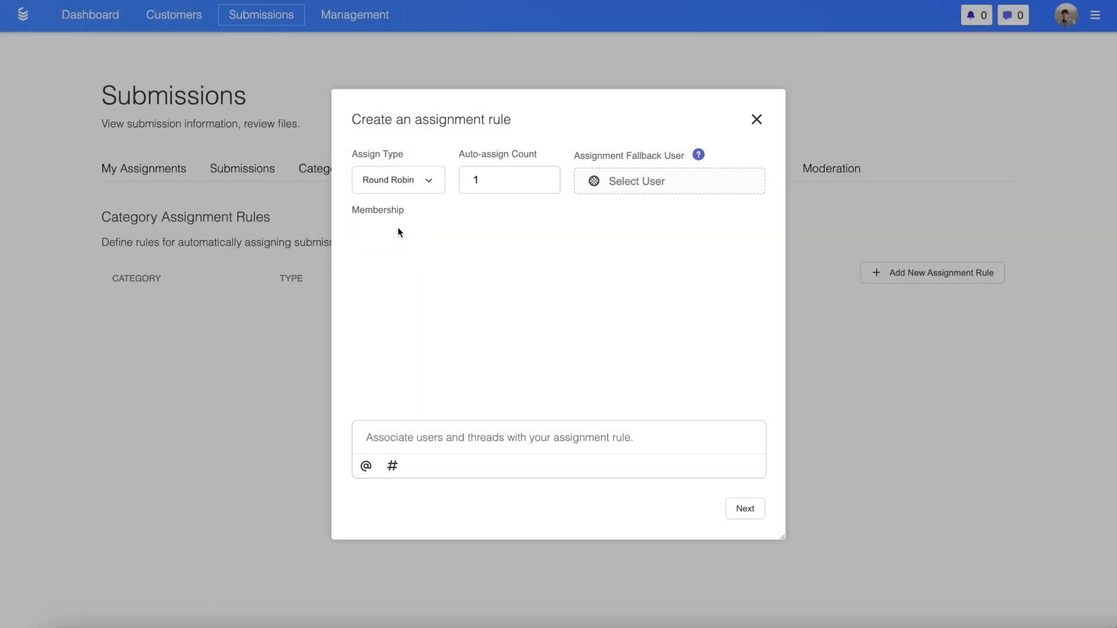
pyautogui.click(432, 434)
pyautogui.write('@adm')
pyautogui.press('Return')
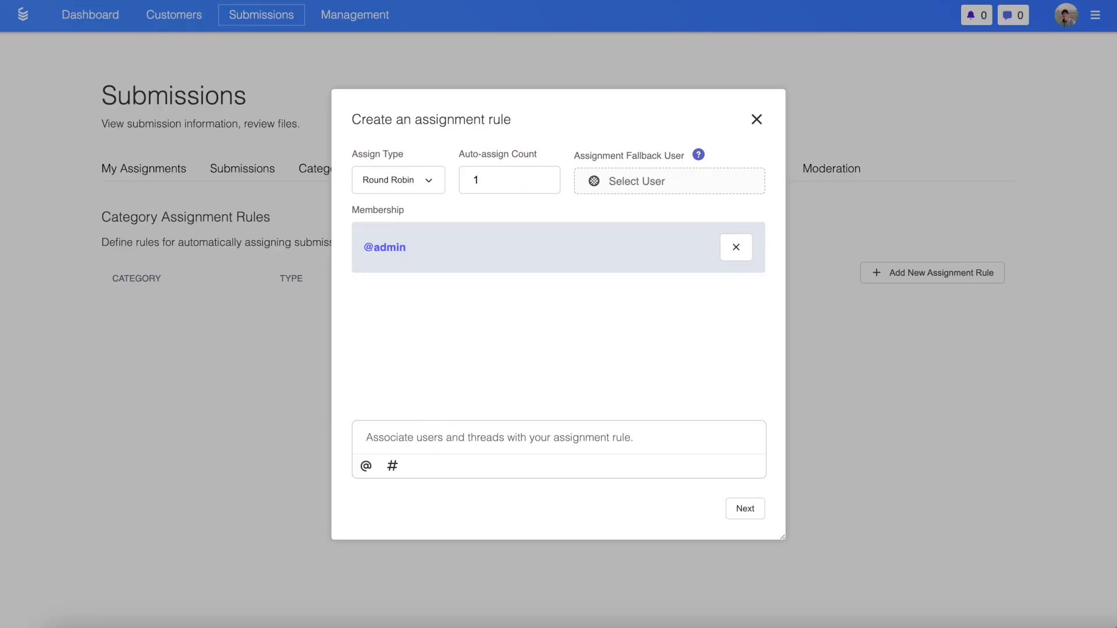
pyautogui.write('@yboa')
pyautogui.press('Return')
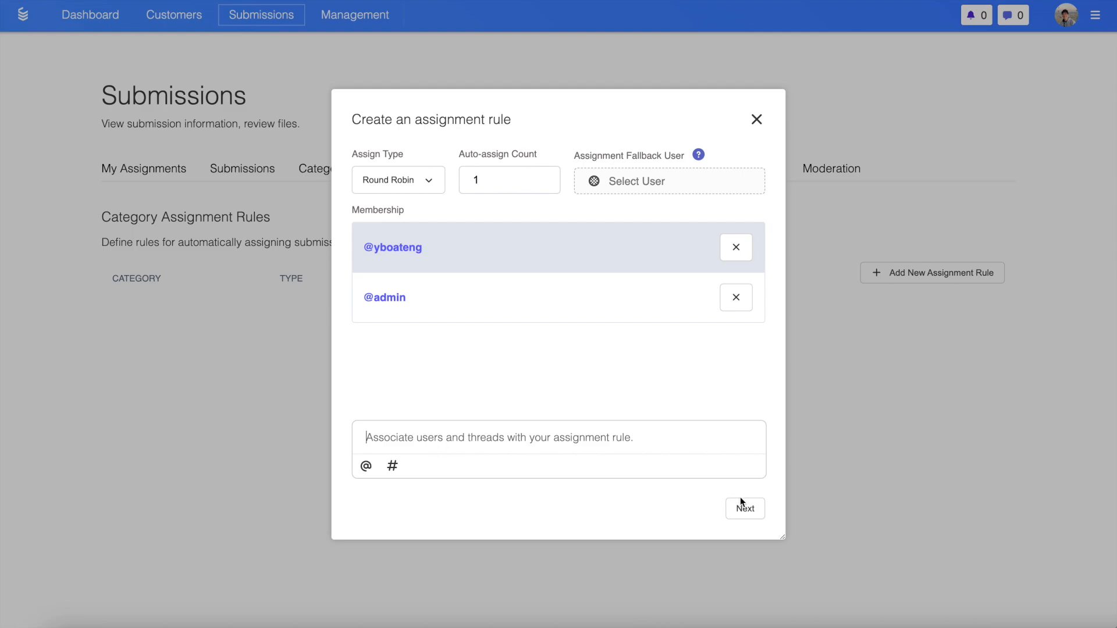
pyautogui.click(757, 507)
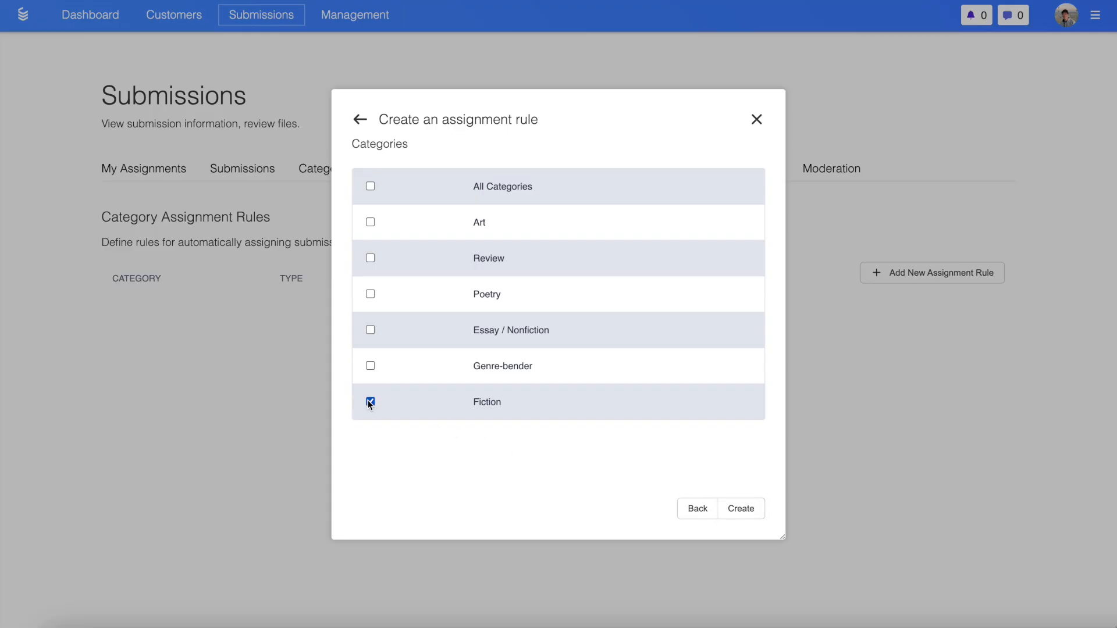
pyautogui.click(729, 513)
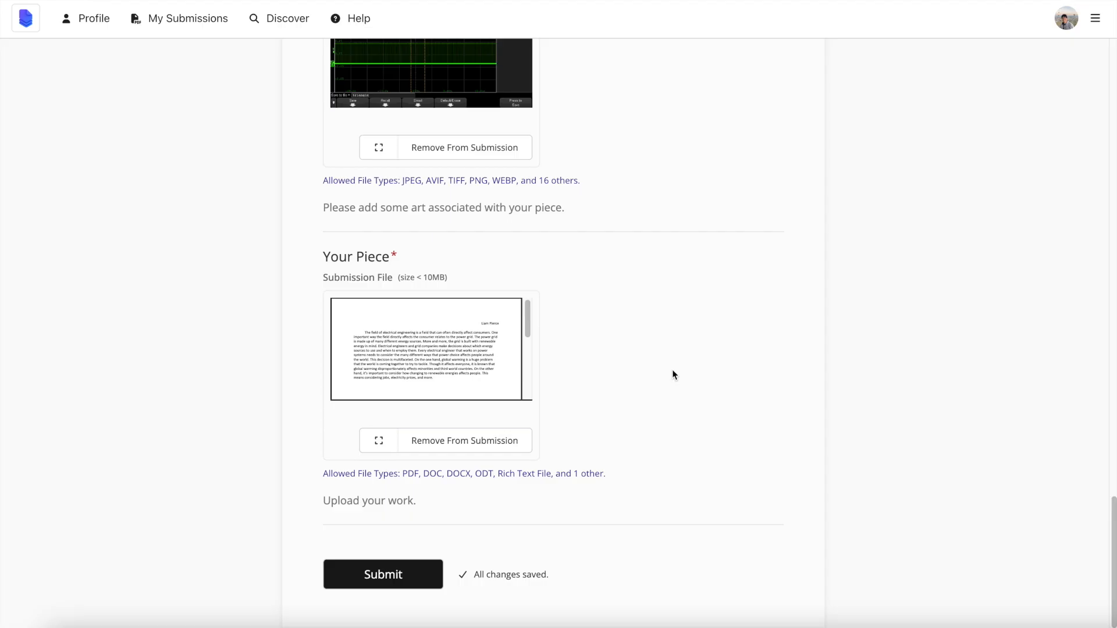
# Step: Submit the prepared test submissions from both writer accounts, checking the assigned readers in the submissions list in between
pyautogui.click(393, 575)
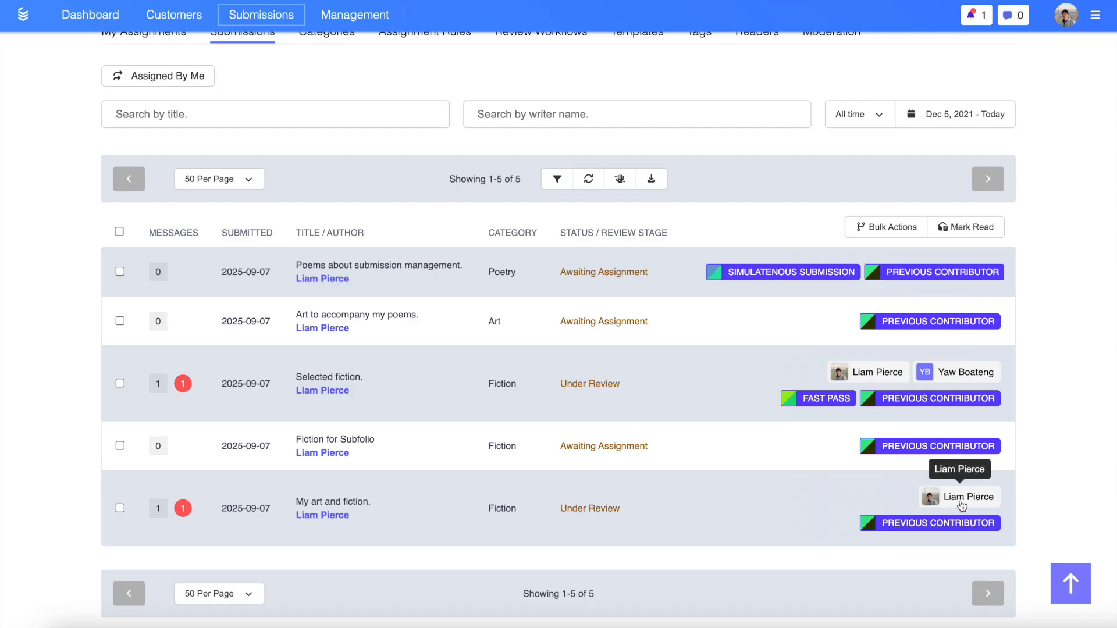
pyautogui.click(861, 509)
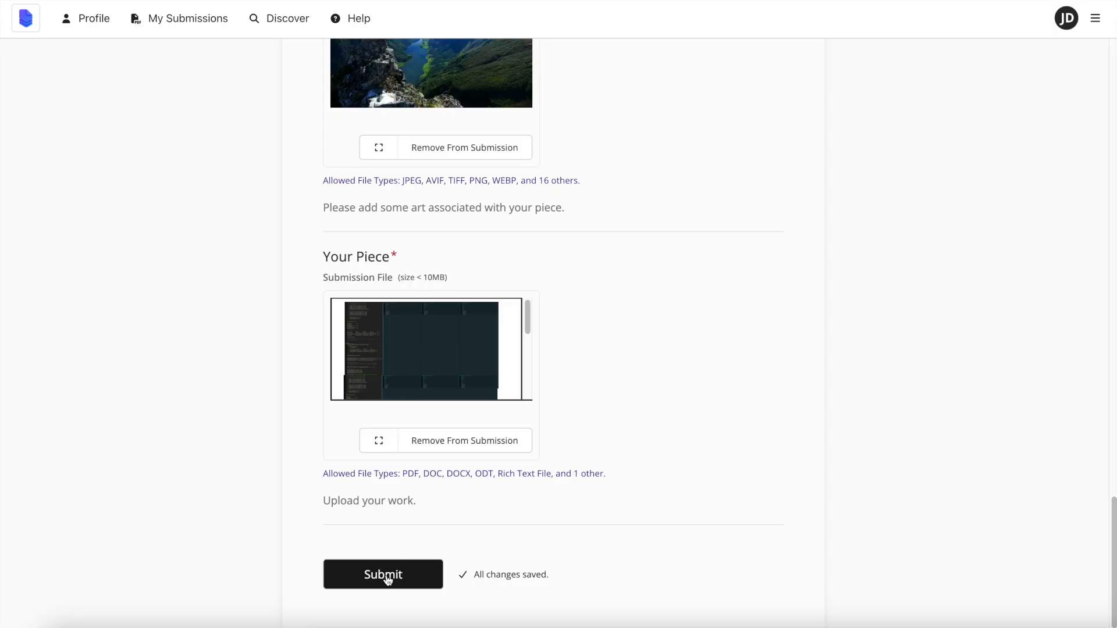
pyautogui.click(386, 574)
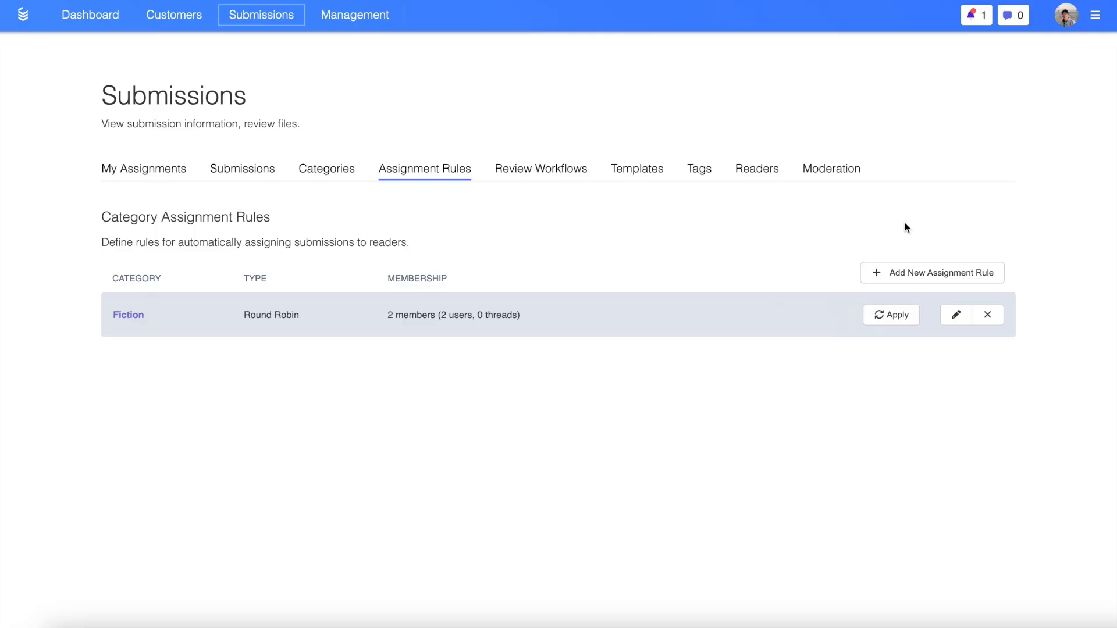
# Step: Create a public messaging channel named fiction
pyautogui.click(1013, 17)
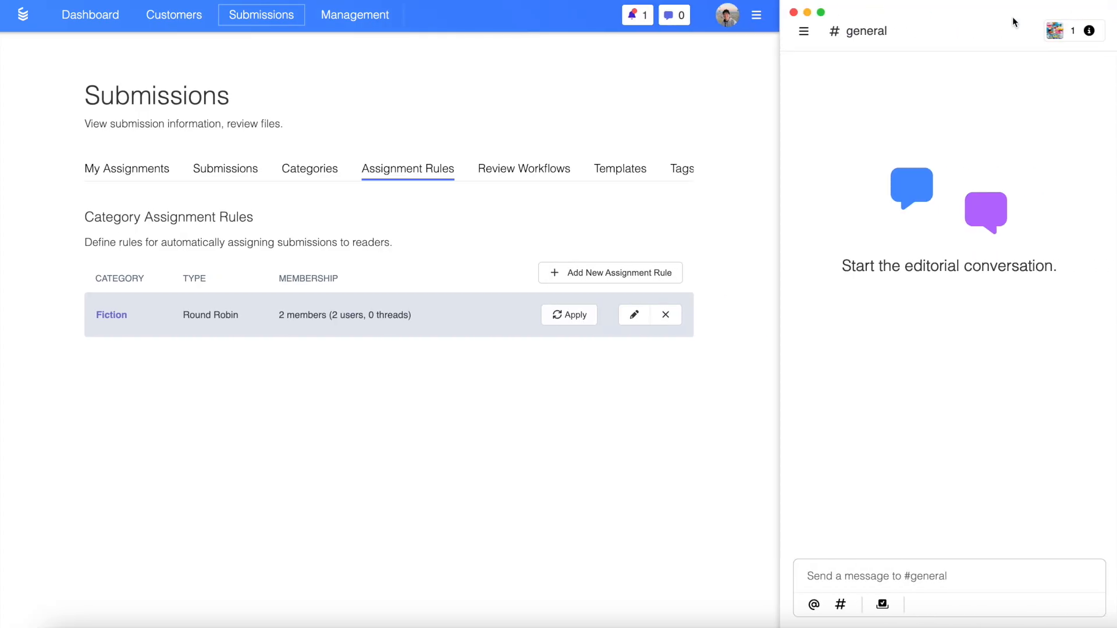
pyautogui.click(804, 32)
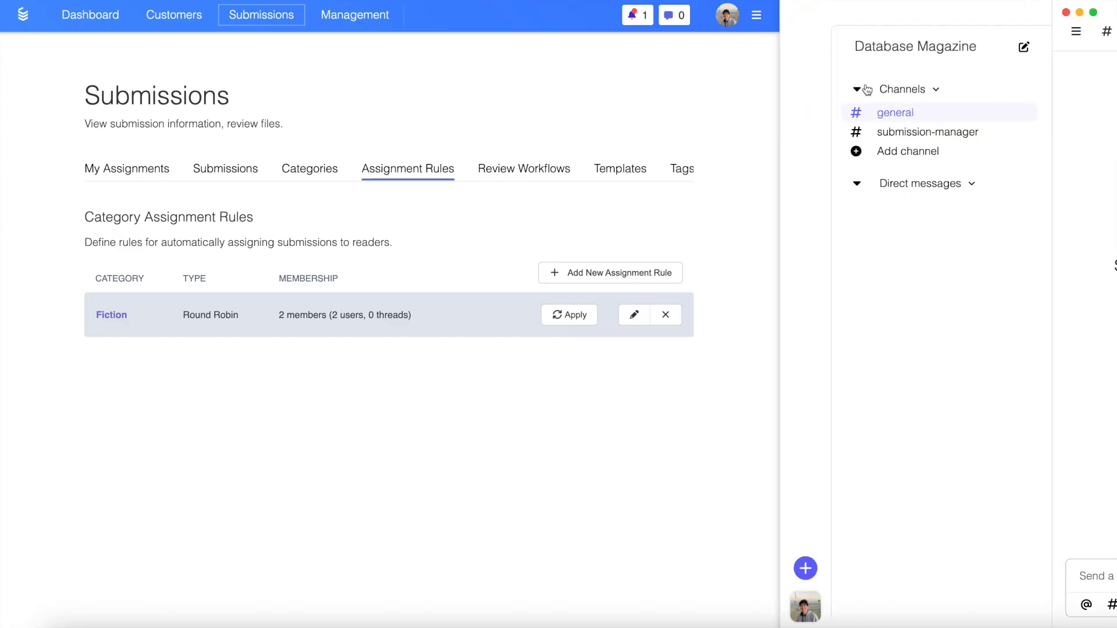
pyautogui.click(906, 153)
pyautogui.click(886, 325)
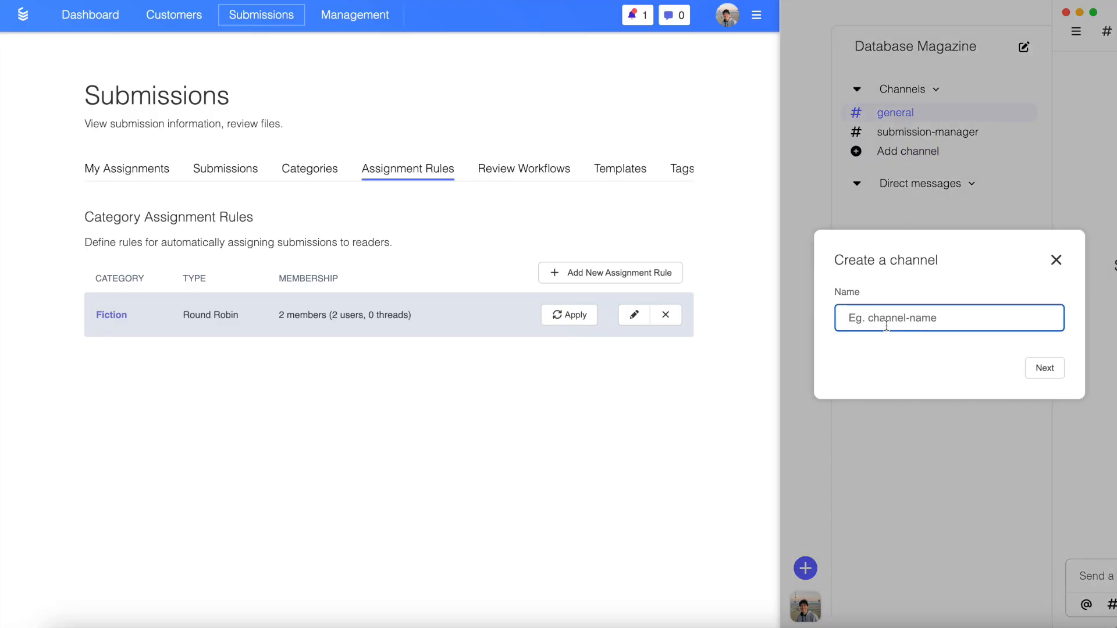
pyautogui.write('fiction')
pyautogui.click(1044, 368)
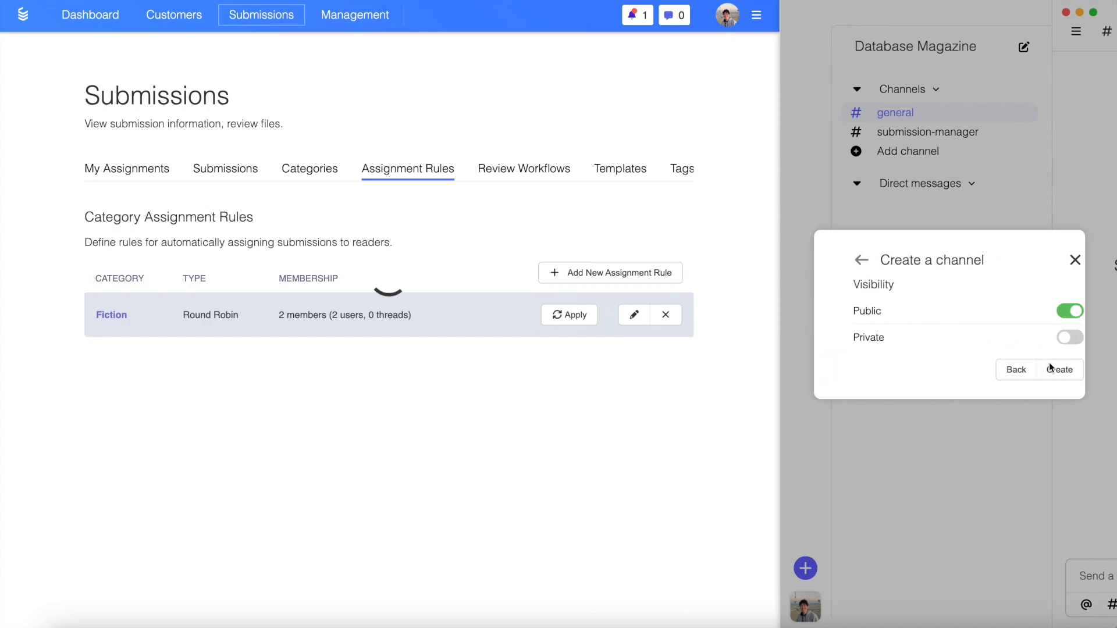
pyautogui.click(1049, 370)
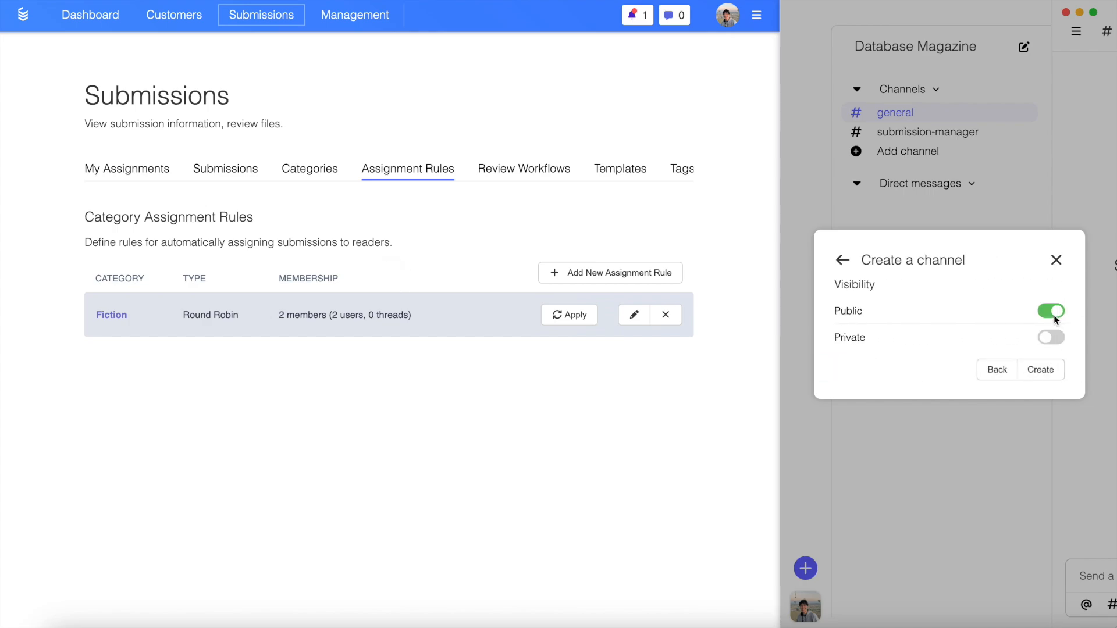
pyautogui.click(1043, 369)
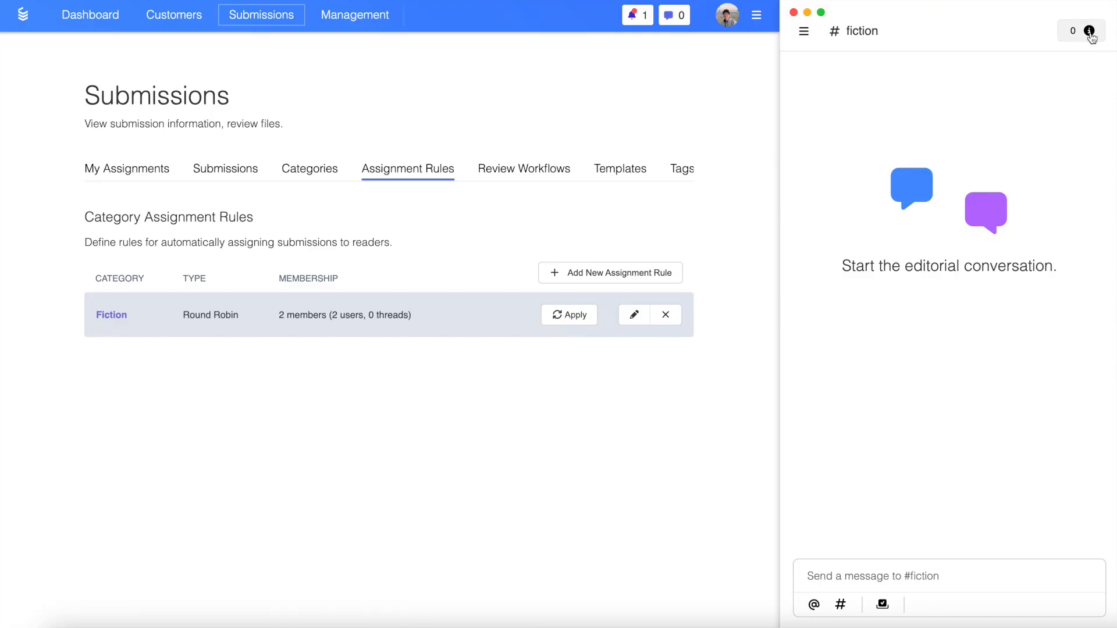
# Step: Add both admin users and the reader account as members of the fiction channel
pyautogui.click(1090, 32)
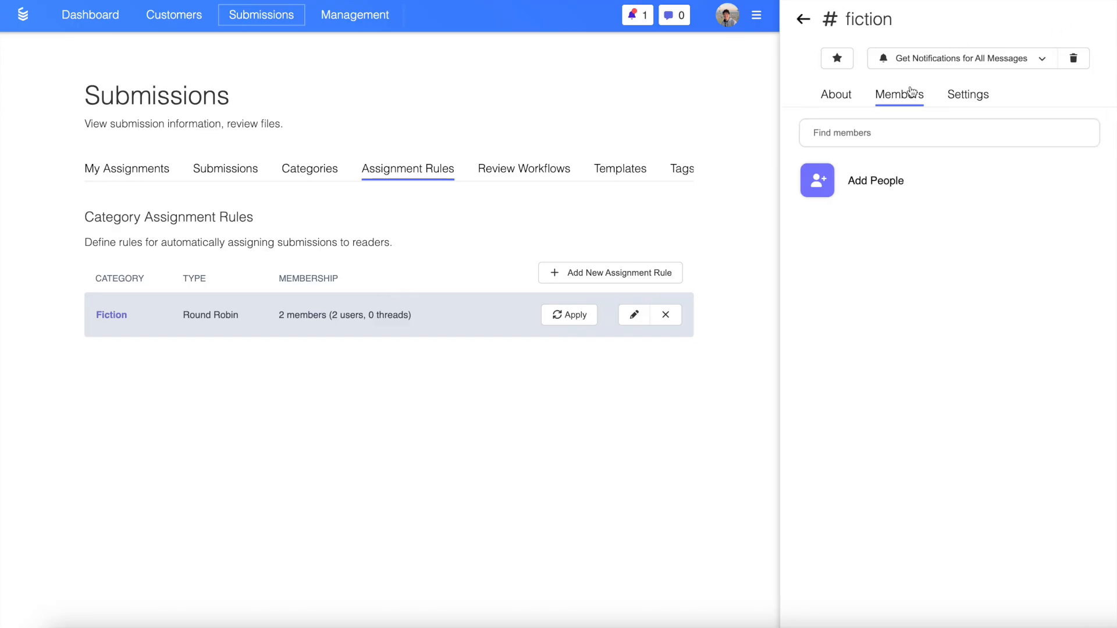
pyautogui.click(901, 127)
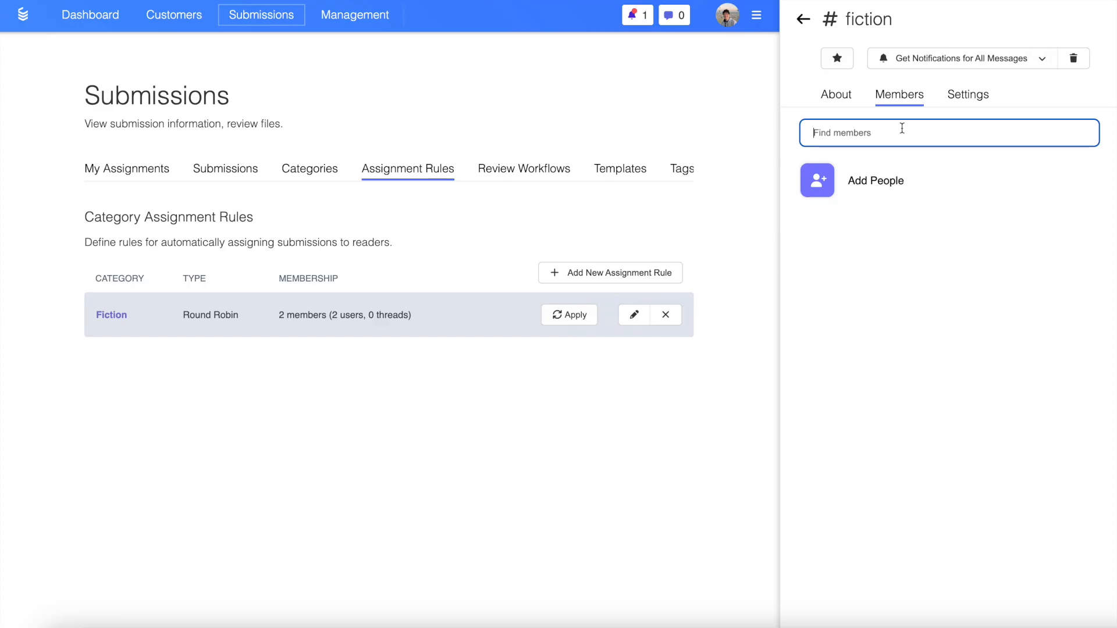
pyautogui.write('admin')
pyautogui.click(1072, 260)
pyautogui.doubleClick(889, 135)
pyautogui.write('yaw')
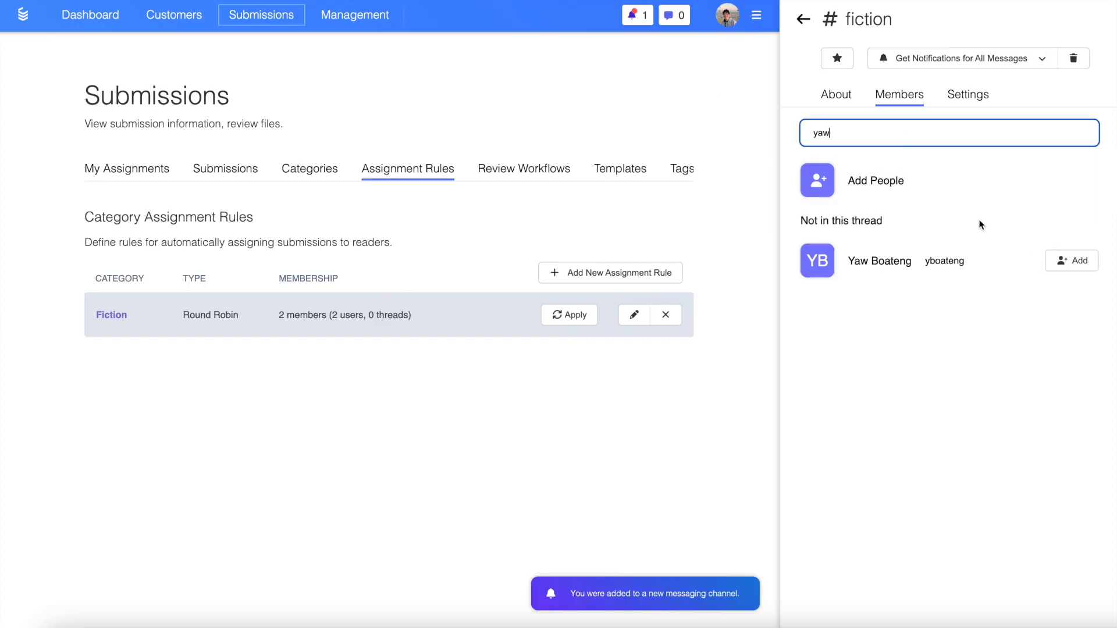
pyautogui.click(1072, 260)
pyautogui.doubleClick(821, 133)
pyautogui.write('race')
pyautogui.click(1075, 264)
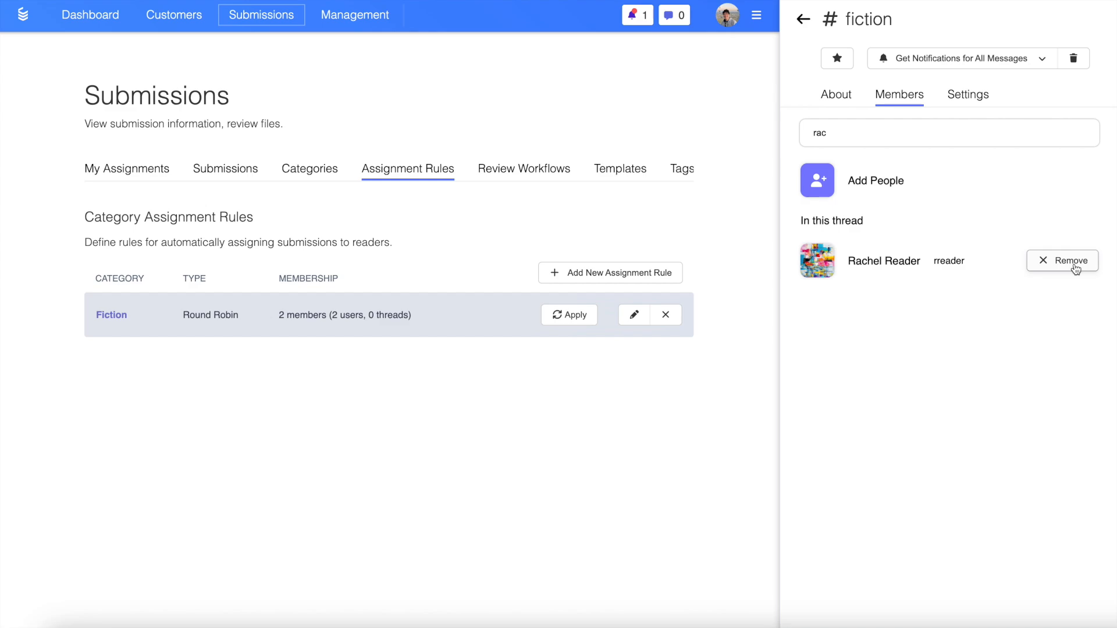
pyautogui.click(803, 21)
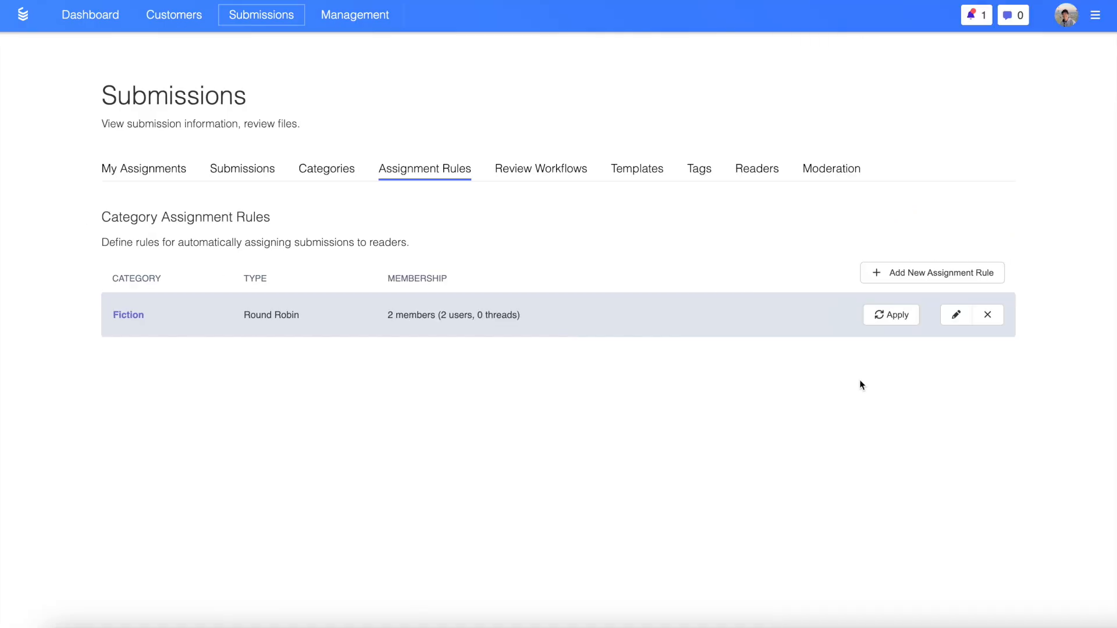
# Step: Replace the two user members of the Fiction assignment rule with the #fiction channel and save the rule
pyautogui.click(957, 317)
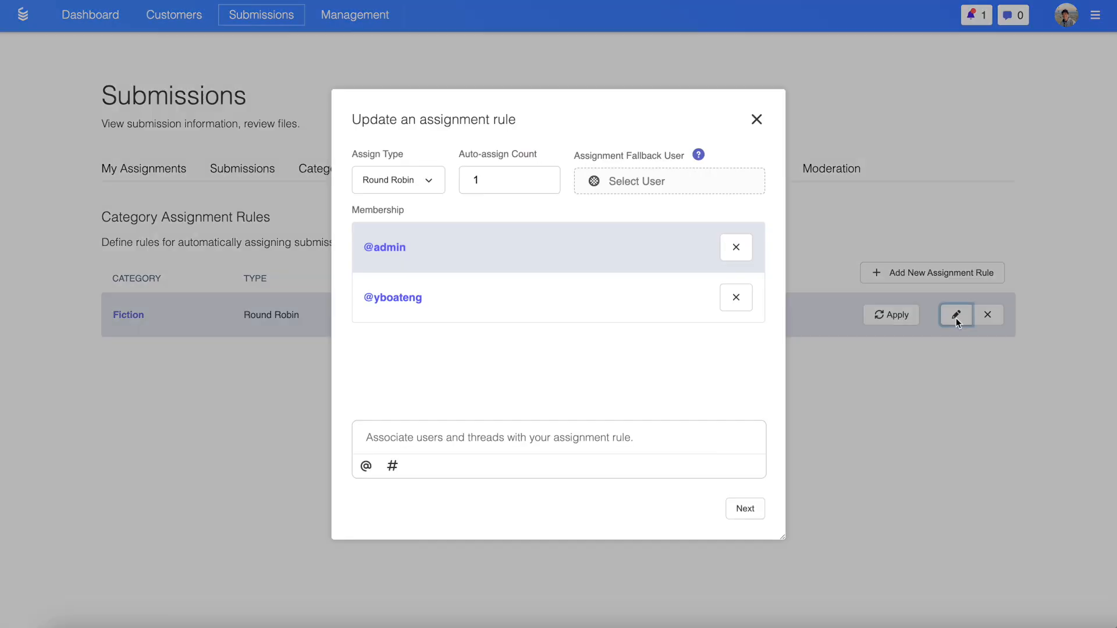
pyautogui.click(732, 253)
pyautogui.click(734, 254)
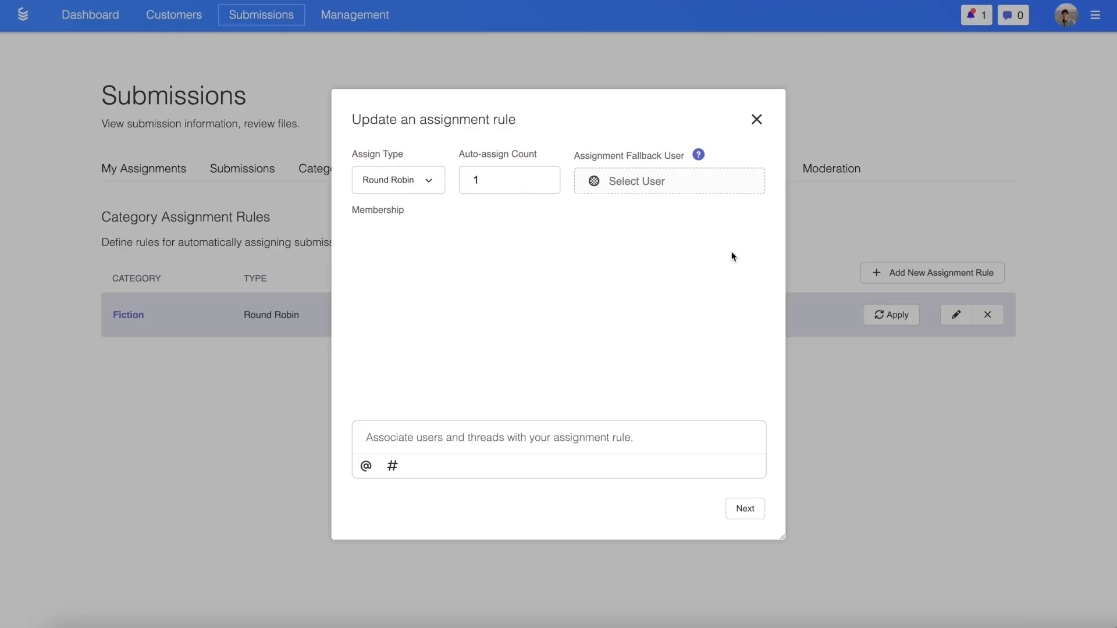
pyautogui.click(393, 467)
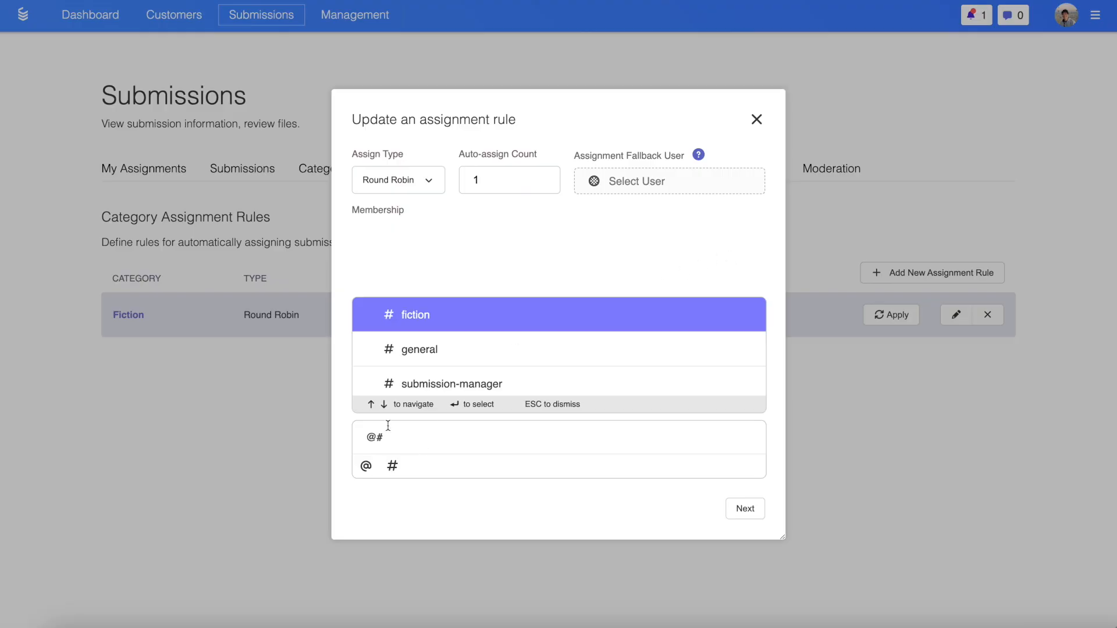
pyautogui.click(412, 317)
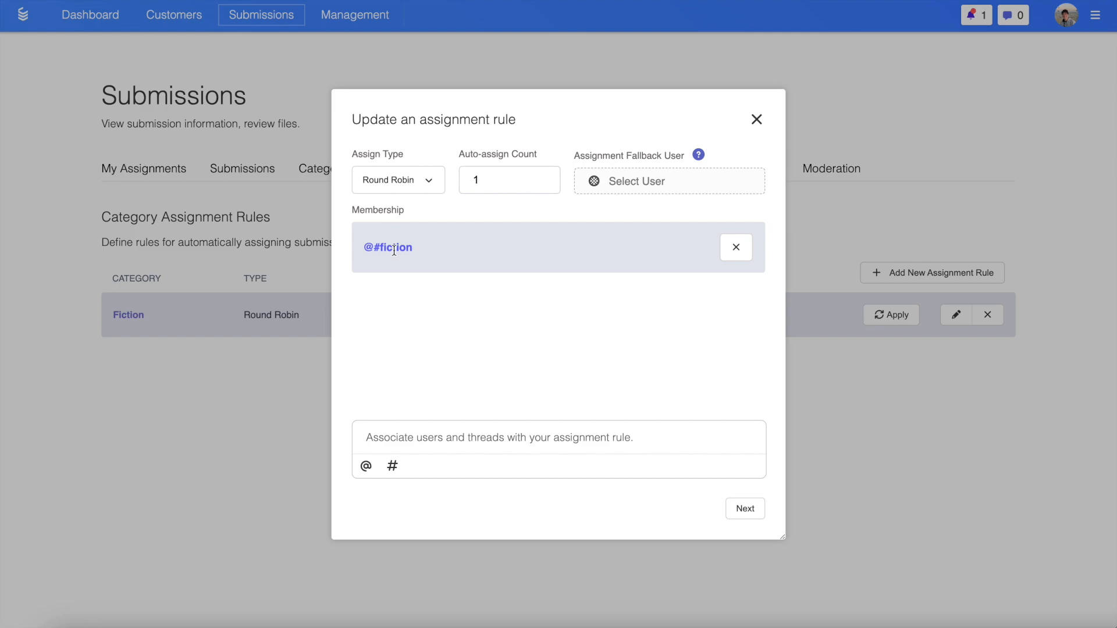
pyautogui.click(738, 510)
pyautogui.click(743, 511)
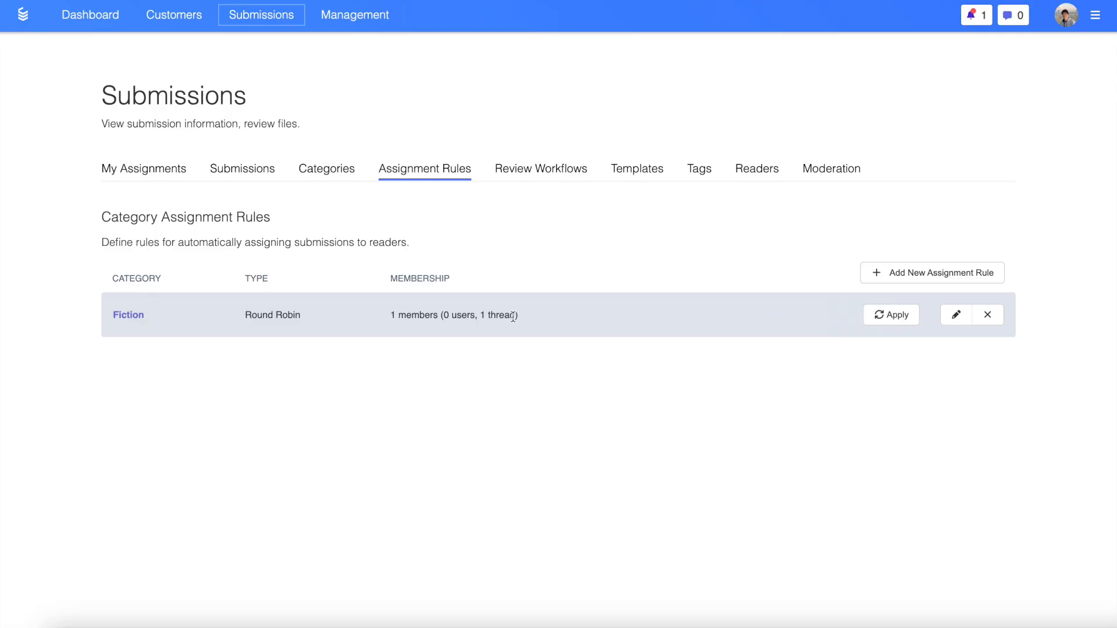
# Step: Open the #fiction messaging channel and examine its member list
pyautogui.click(1013, 15)
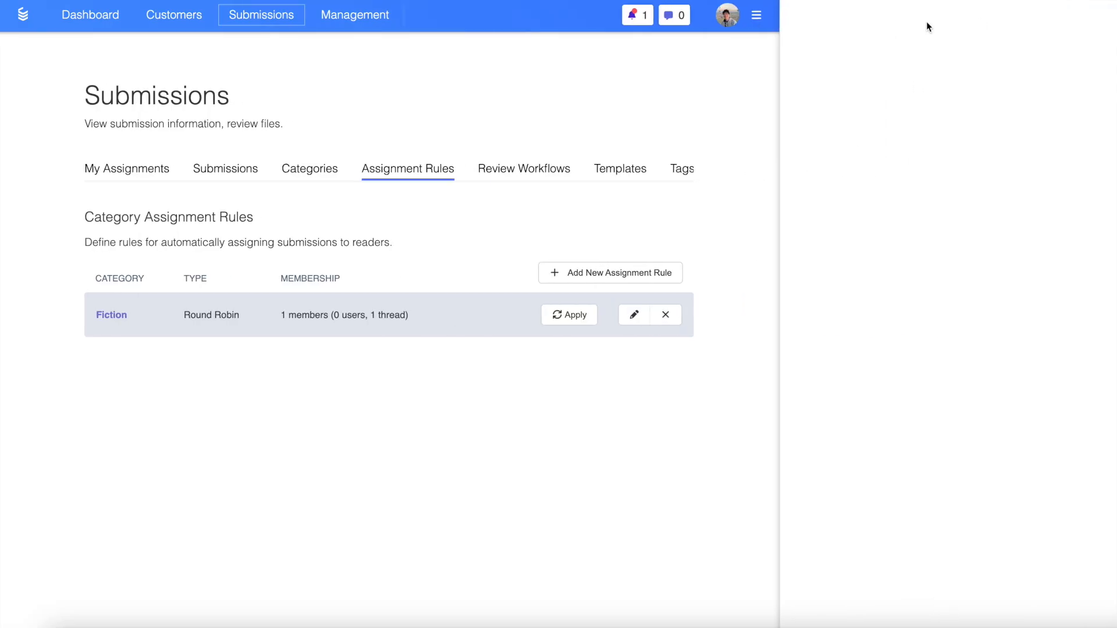
pyautogui.click(803, 29)
pyautogui.click(900, 113)
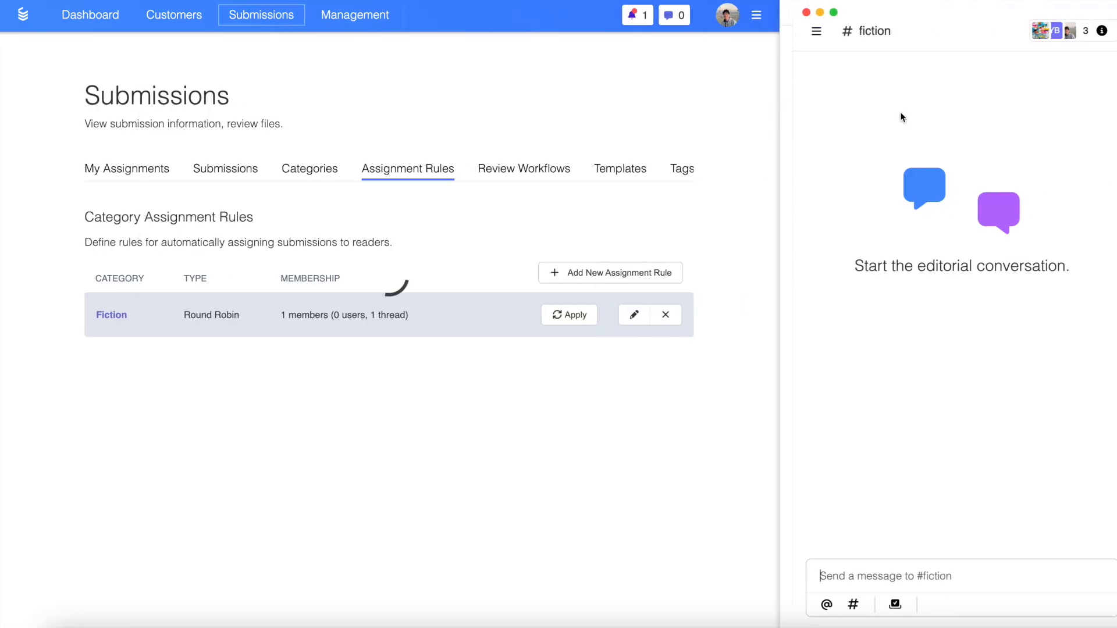
pyautogui.click(1075, 30)
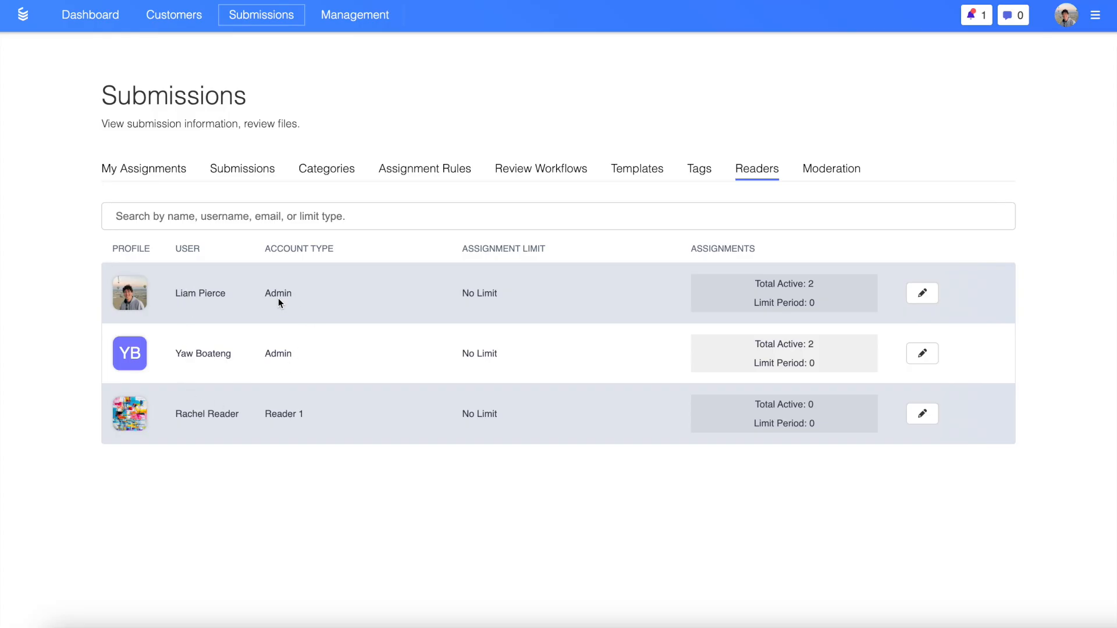
# Step: Limit the first admin reader in the readers list to 10 new assignments over one week
pyautogui.click(921, 294)
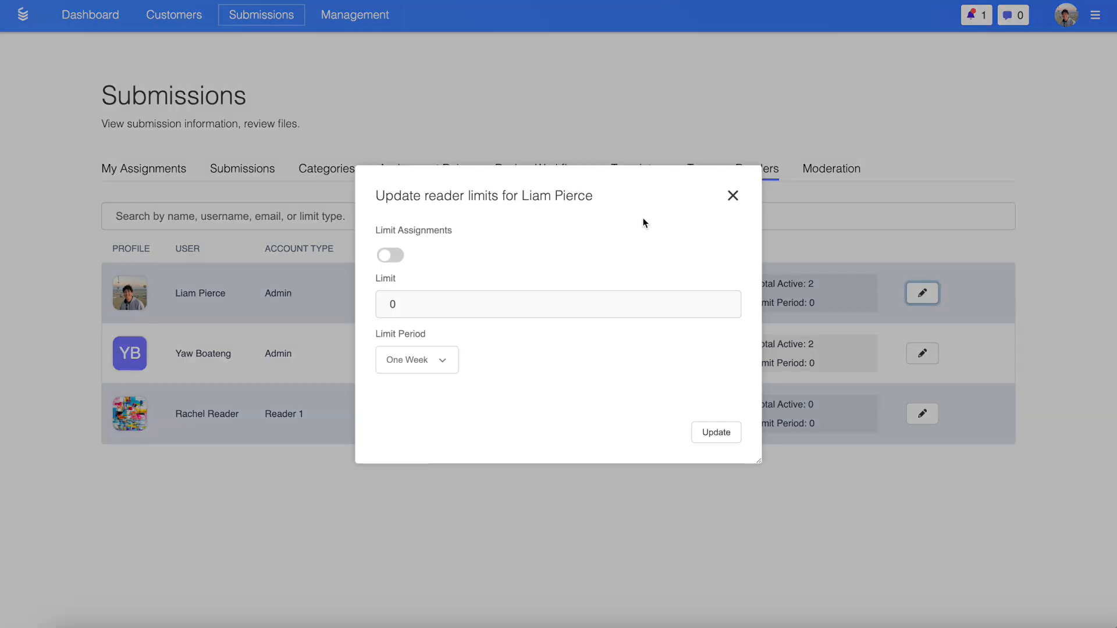
pyautogui.click(389, 256)
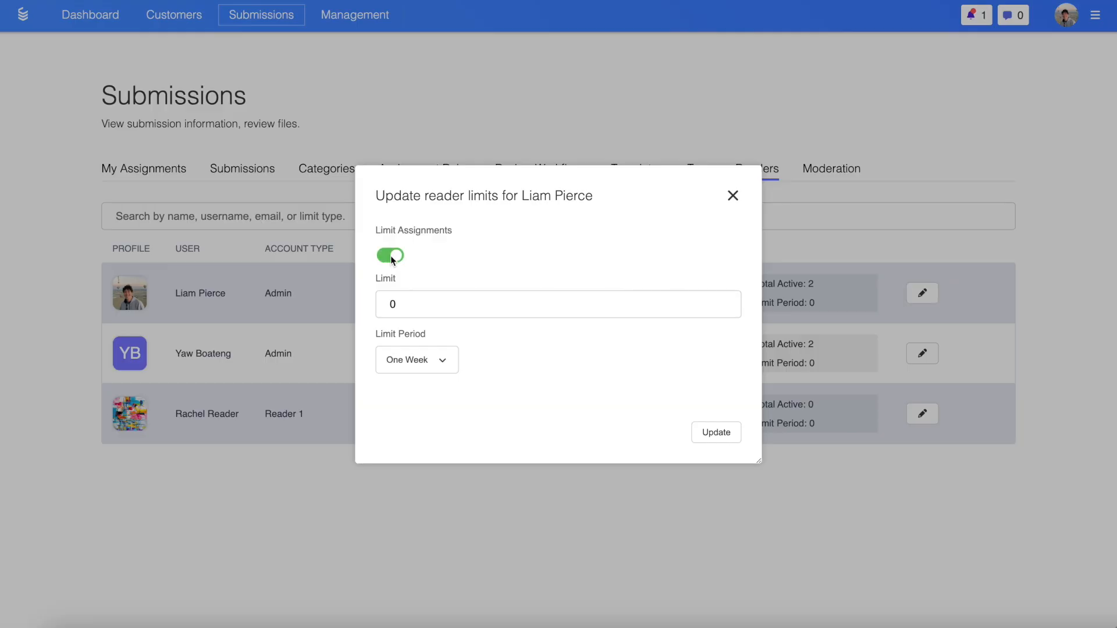
pyautogui.click(406, 304)
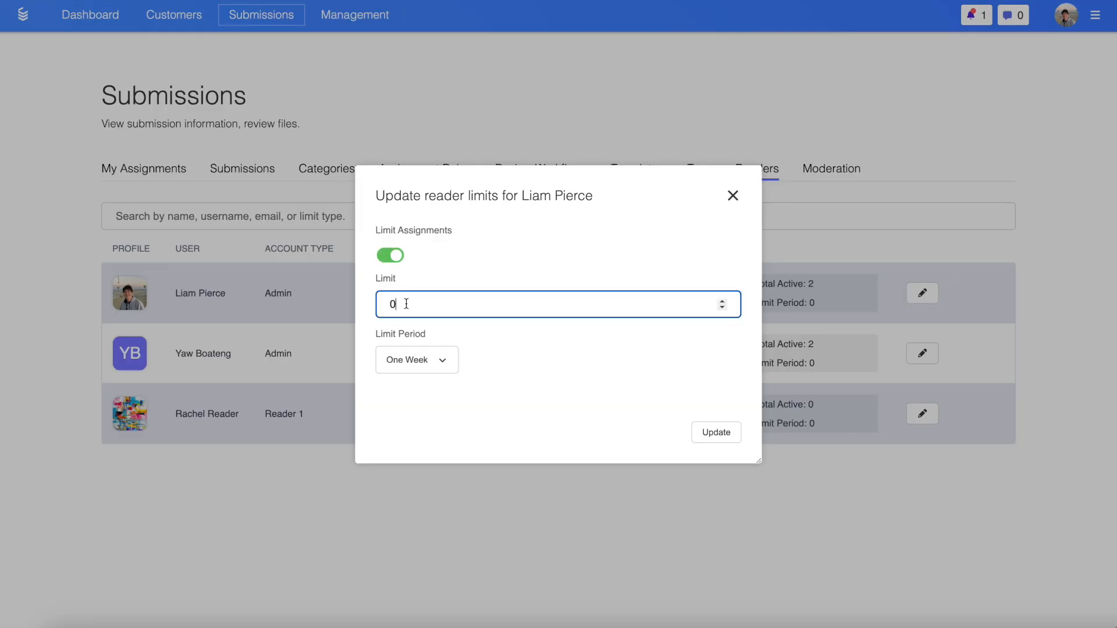
pyautogui.press('BackSpace')
pyautogui.write('10')
pyautogui.click(714, 430)
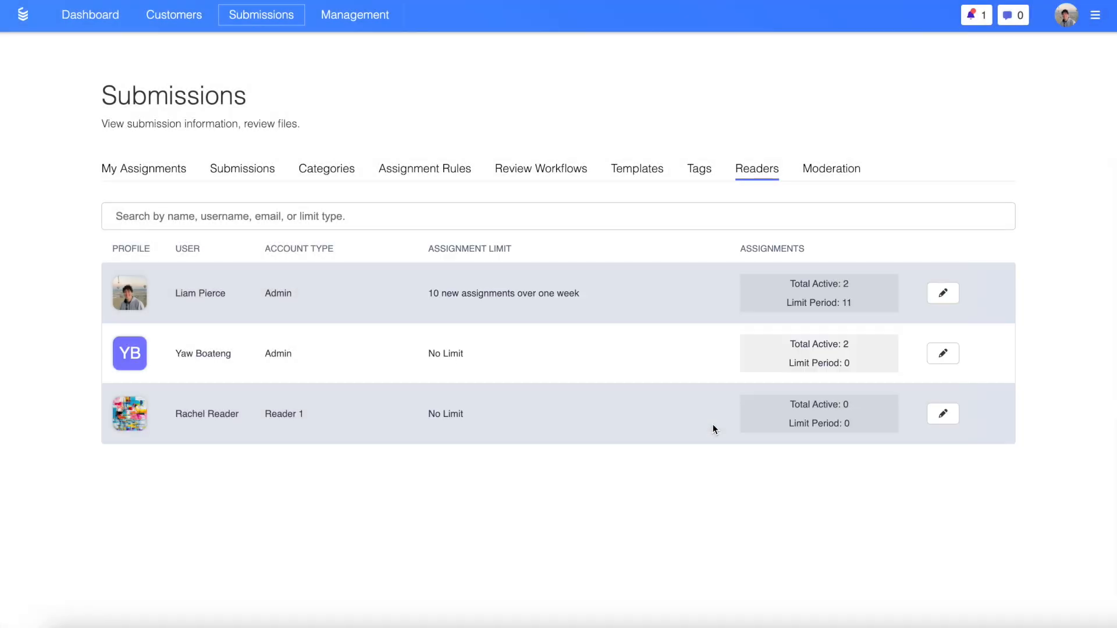
# Step: Limit the second admin reader in the readers list to 50 new assignments over one month
pyautogui.click(943, 353)
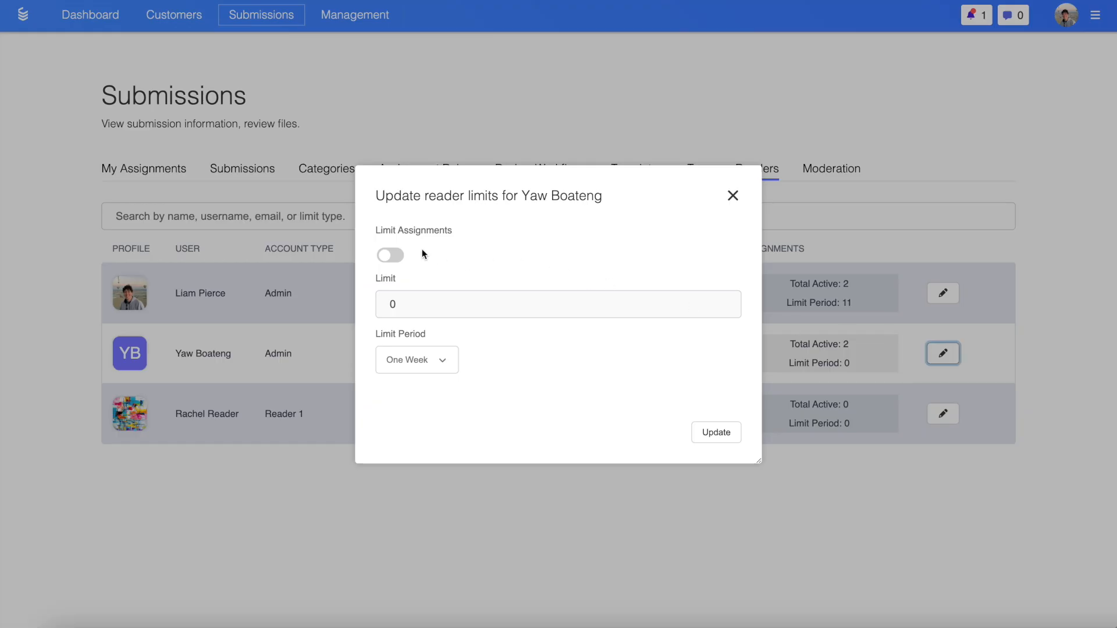
pyautogui.click(397, 254)
pyautogui.click(417, 299)
pyautogui.press('BackSpace')
pyautogui.write('50')
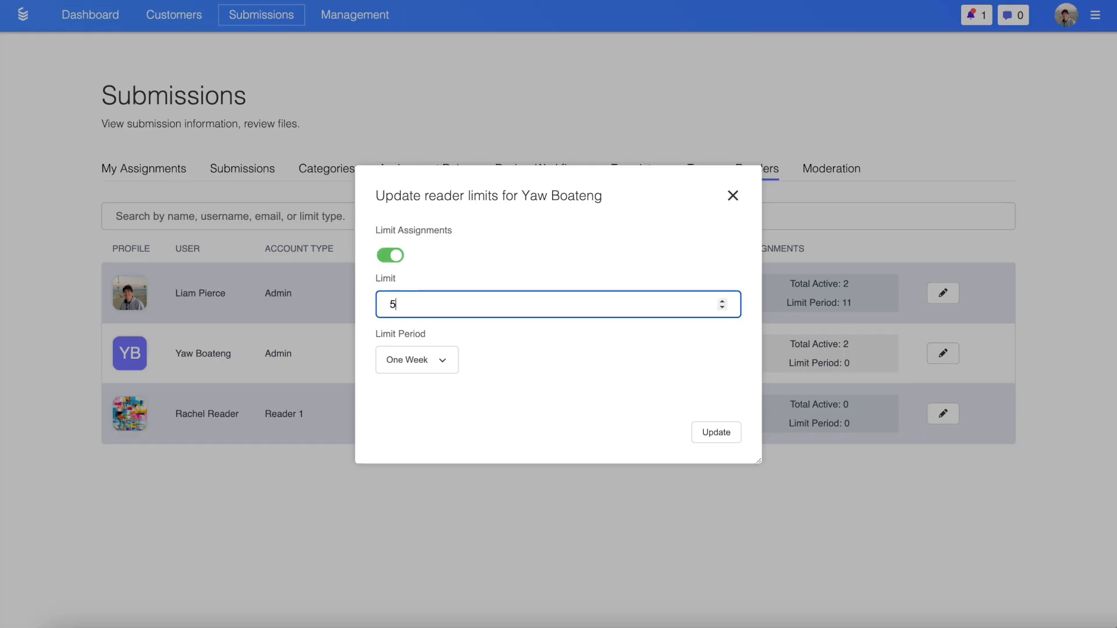
pyautogui.click(399, 350)
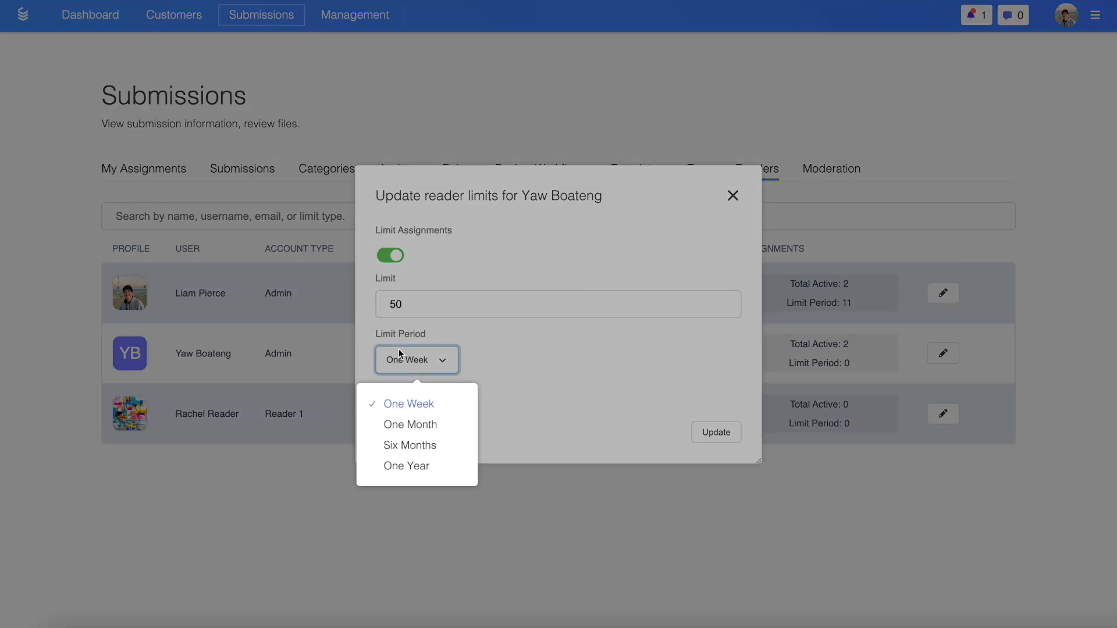
pyautogui.click(414, 424)
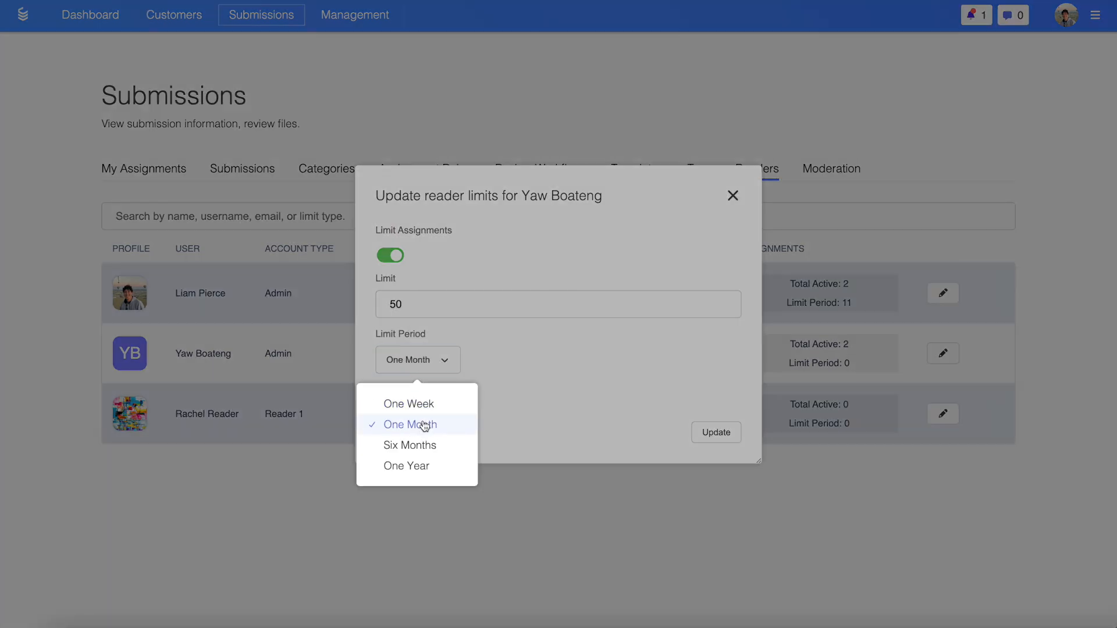
pyautogui.click(723, 439)
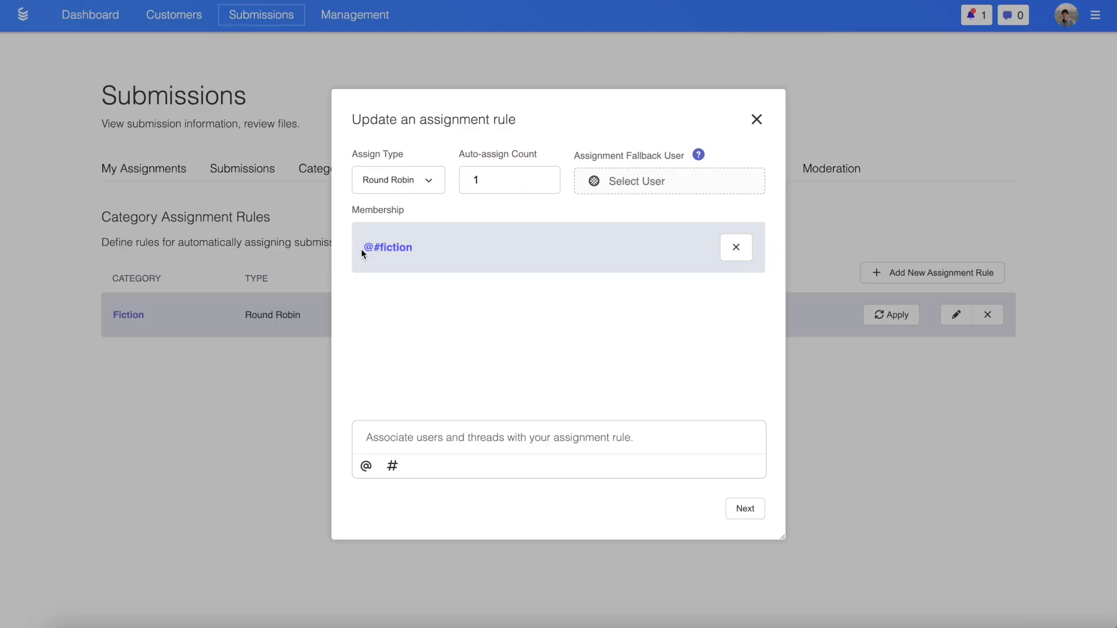
pyautogui.click(654, 180)
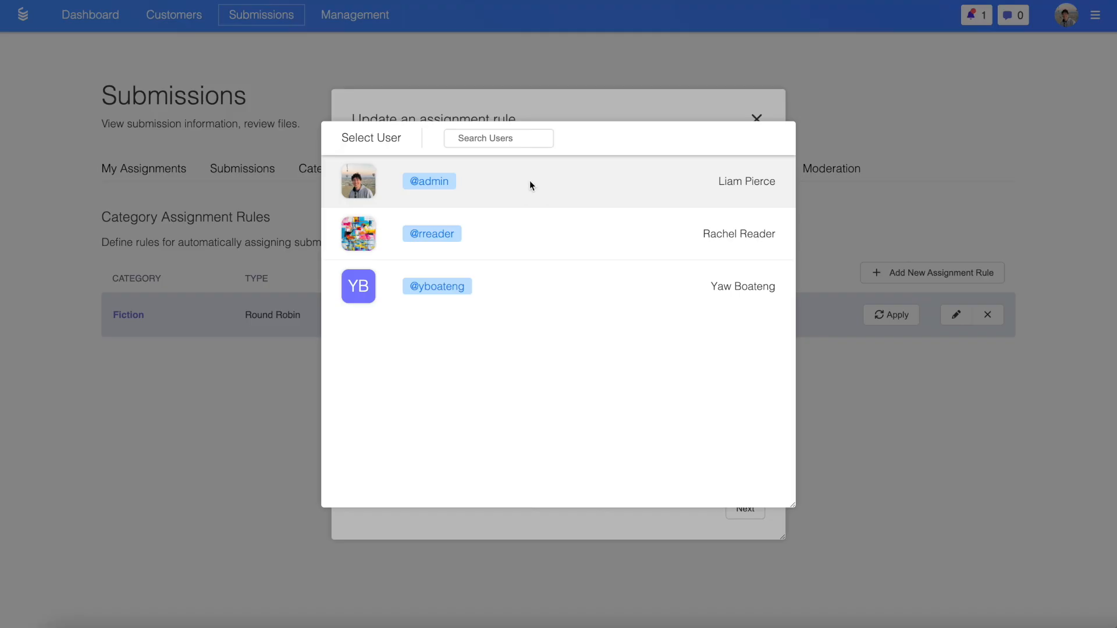
pyautogui.click(531, 186)
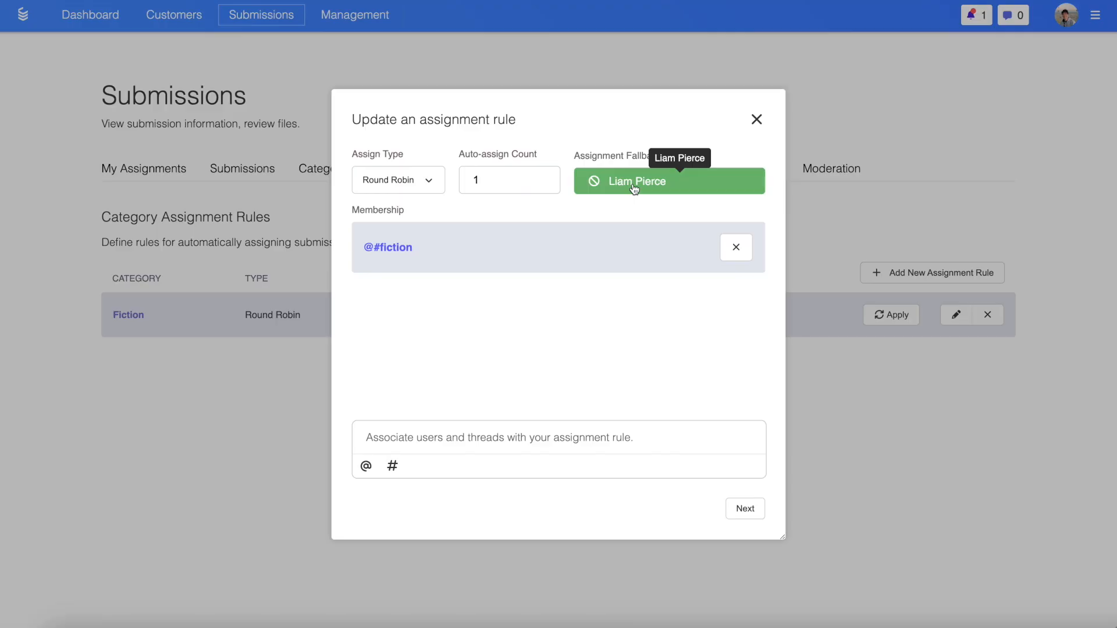
pyautogui.click(888, 314)
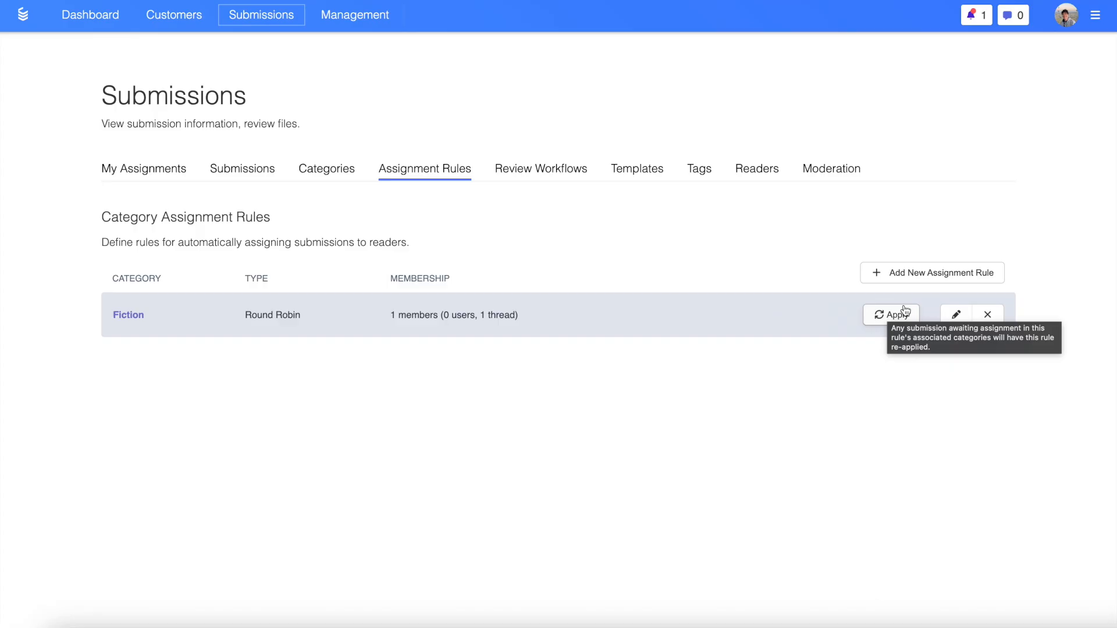
pyautogui.click(954, 319)
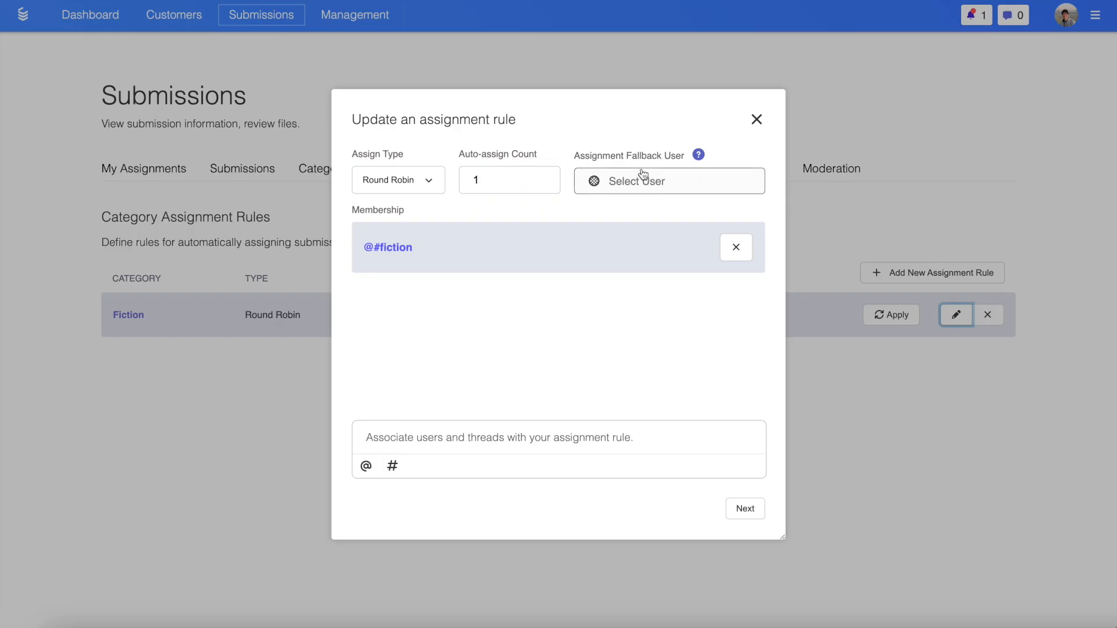
pyautogui.click(873, 250)
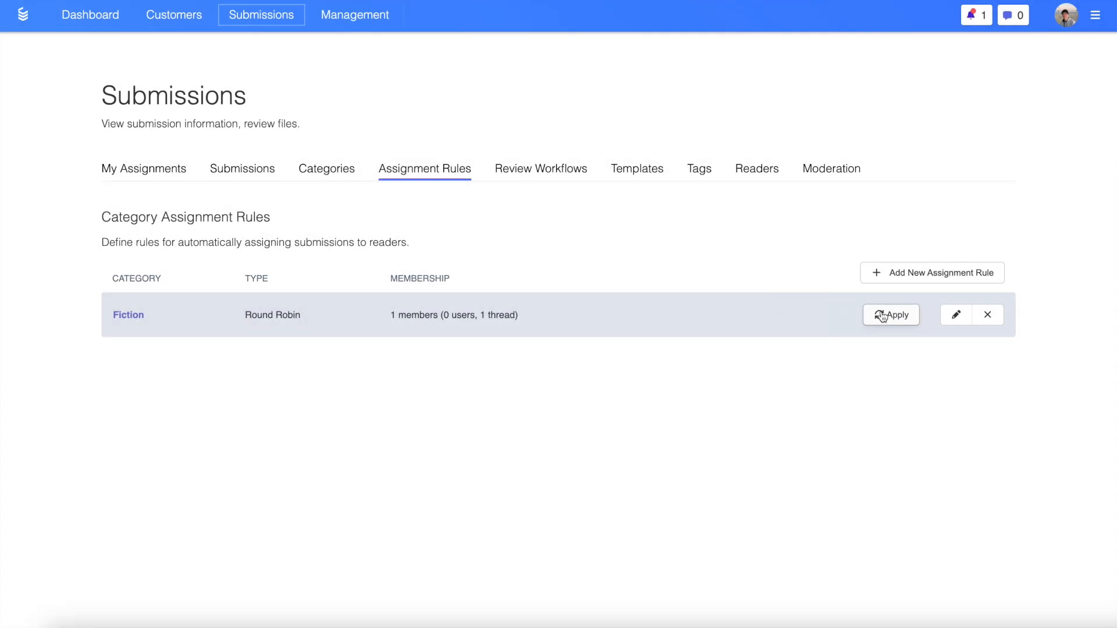
# Step: Open the full submissions list and examine the review status and assigned readers of the Fiction entries
pyautogui.click(231, 173)
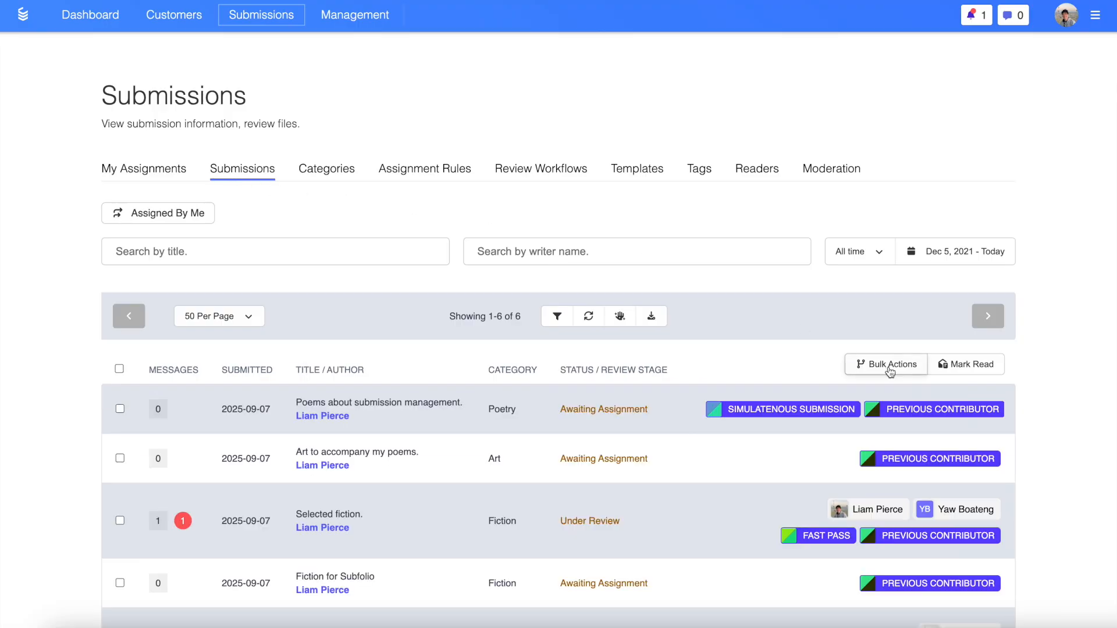
pyautogui.scroll(-3, 1073, 391)
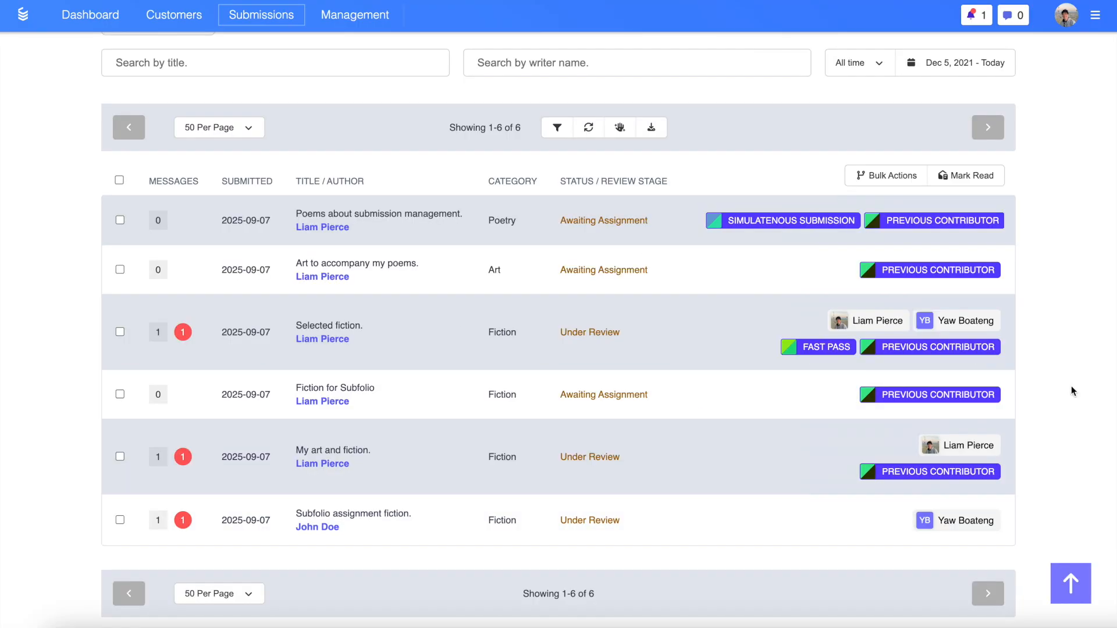